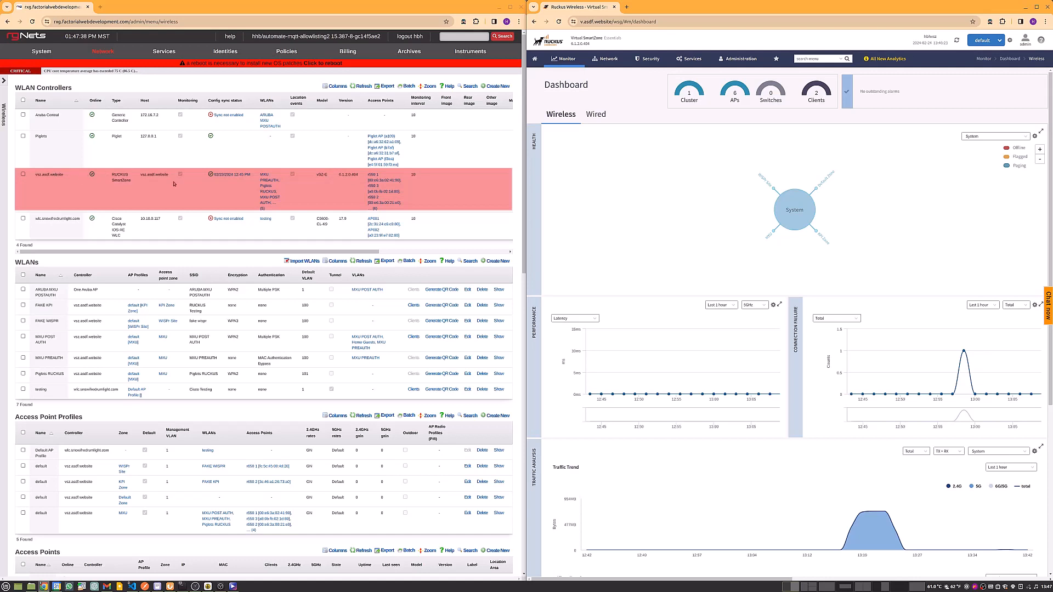
Step: Open the vsz.asdf.website WLAN controller record, review its telemetry username, PSK and MQTT server settings, and save it
left_click_drag(252, 253, 379, 254)
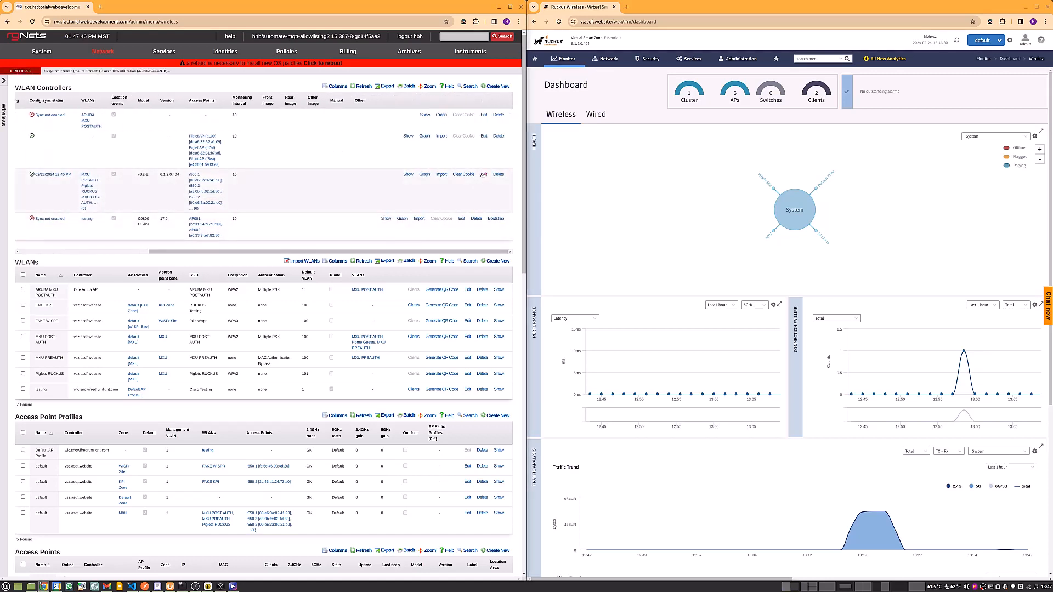
left_click(483, 175)
scroll(287, 329, "down", 3)
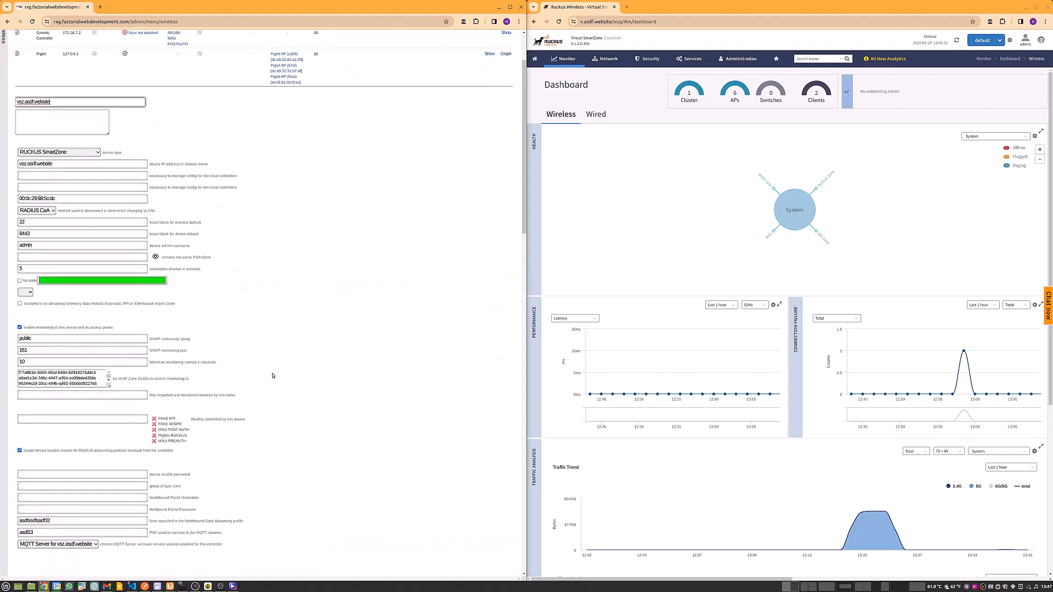
scroll(272, 376, "down", 2)
scroll(282, 405, "left", 3)
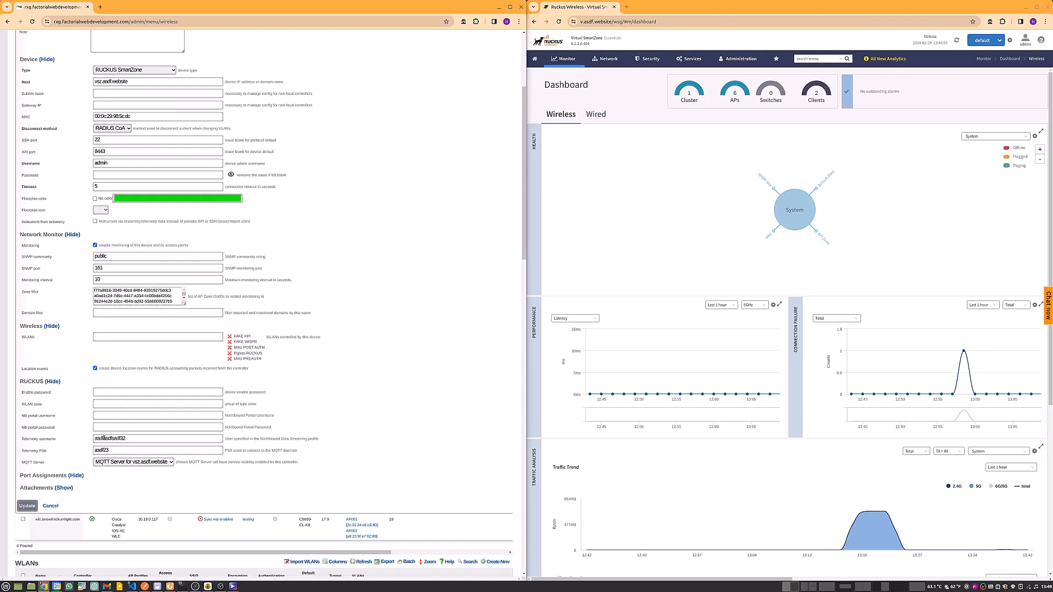
left_click(22, 507)
scroll(206, 274, "up", 5)
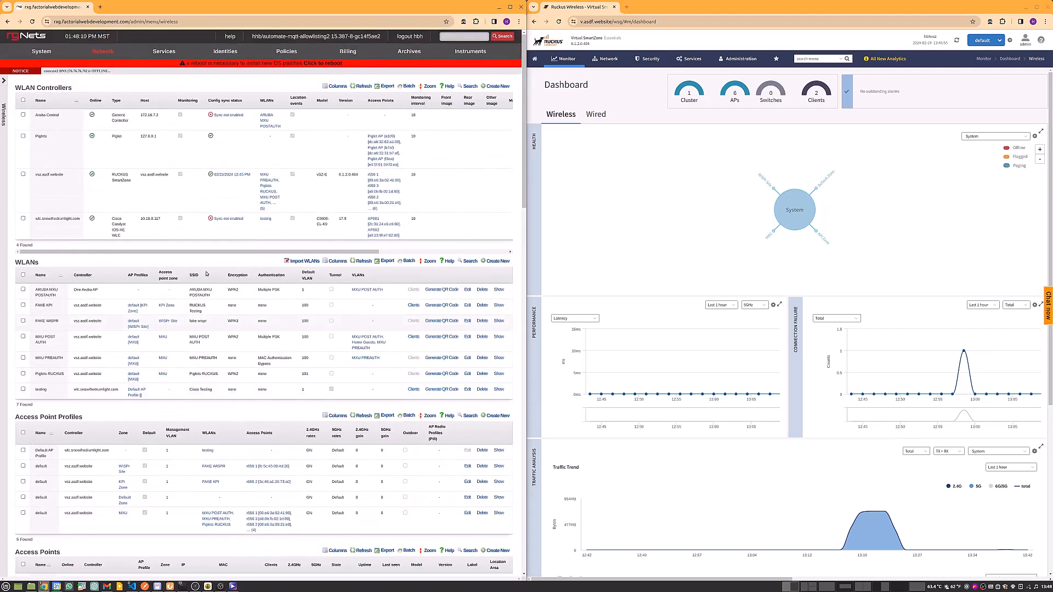
Step: Open the configuration sync for vsz.asdf.website, and delete the rxg.factorialwebdevelopment.com northbound data streaming profile in SmartZone
left_click(220, 175)
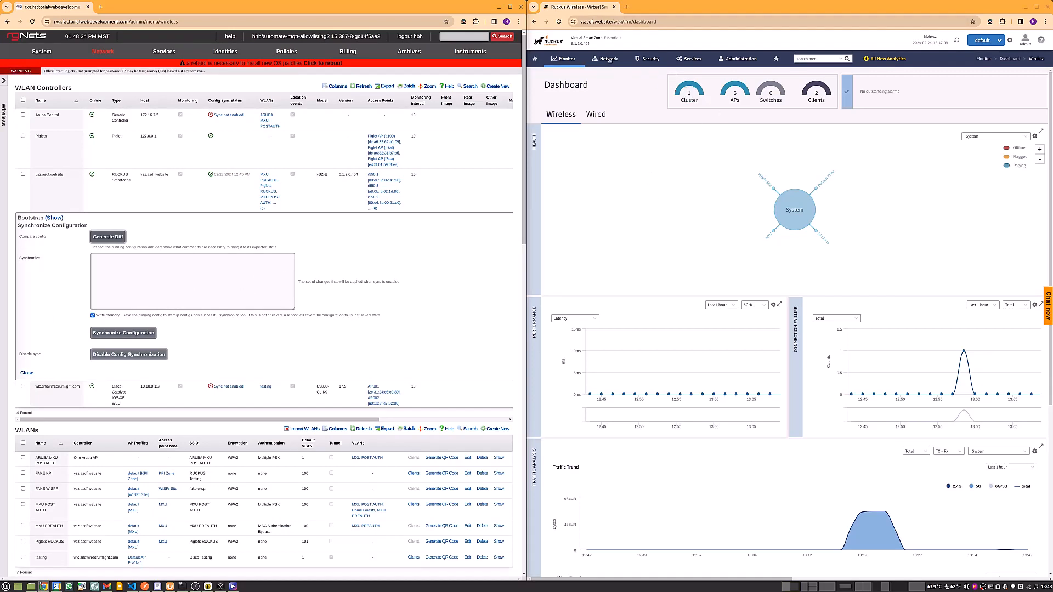
left_click(752, 58)
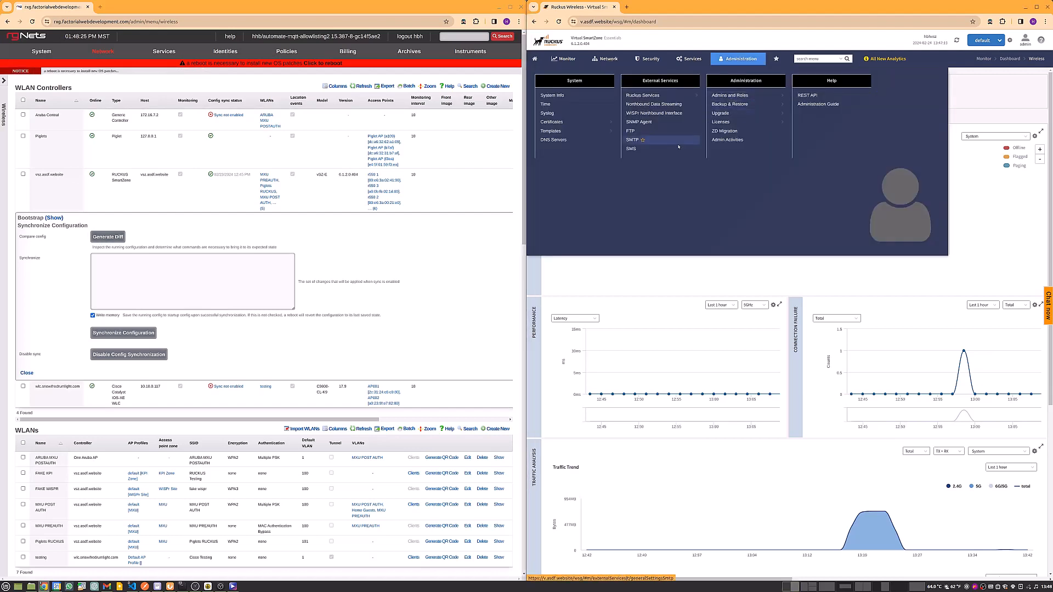
left_click(649, 105)
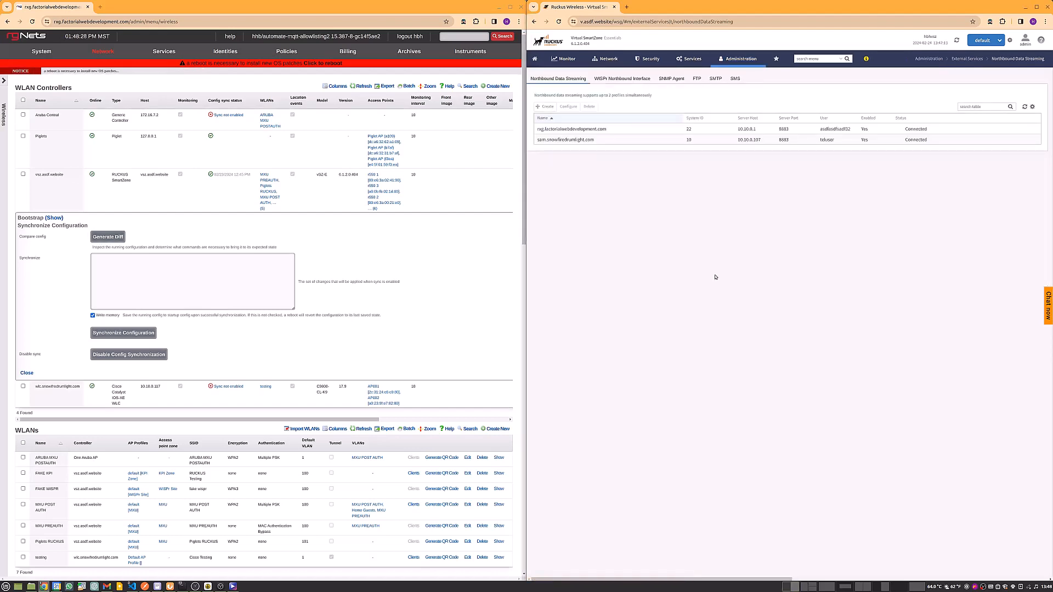
left_click(581, 129)
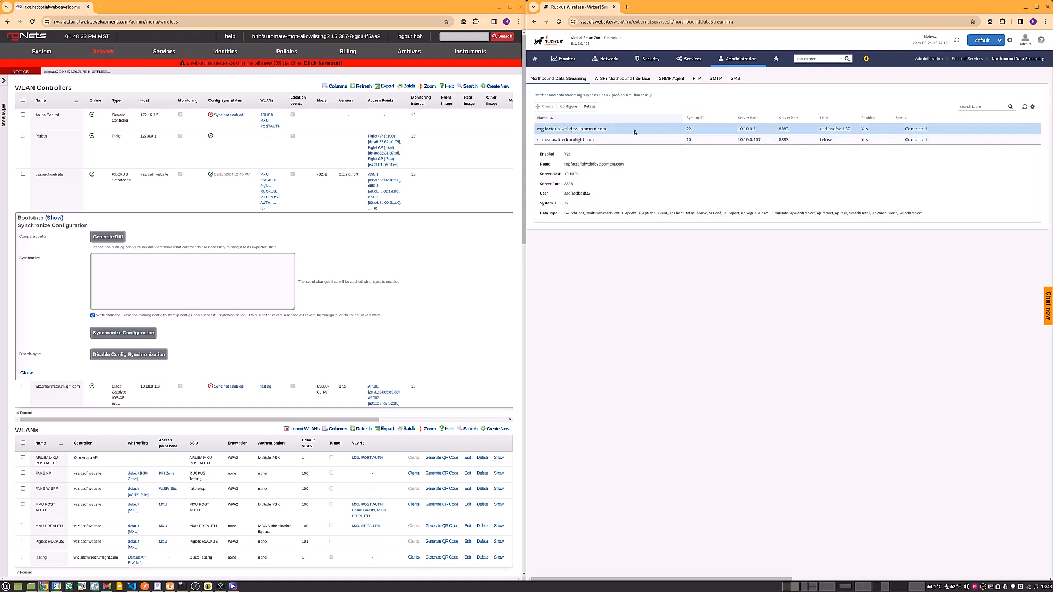
left_click(590, 107)
left_click(757, 336)
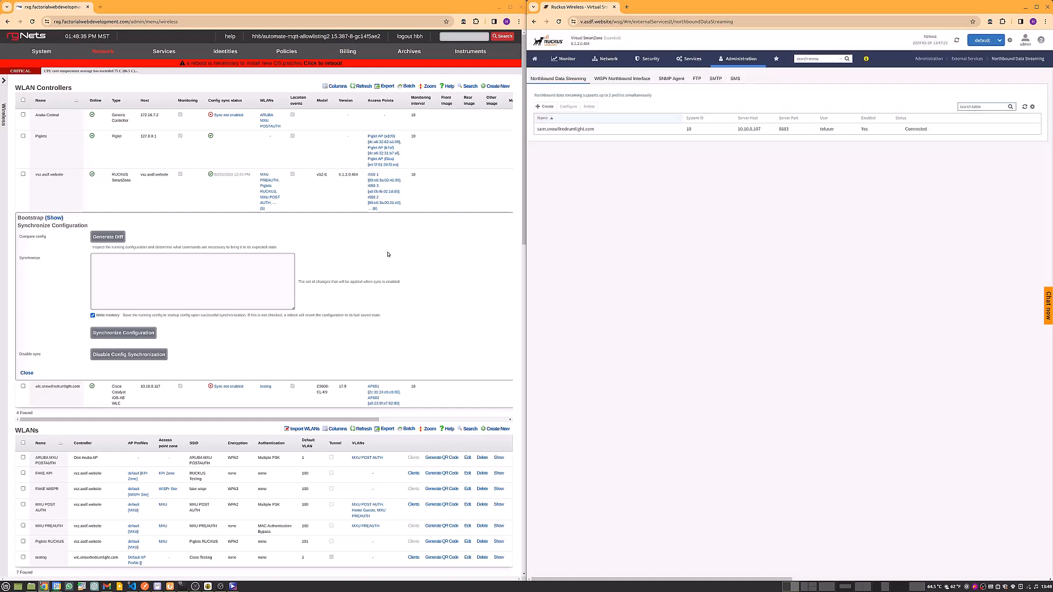
Step: Generate the configuration diff for vsz.asdf.website in the rXg console and synchronize the configuration to the controller
left_click(115, 241)
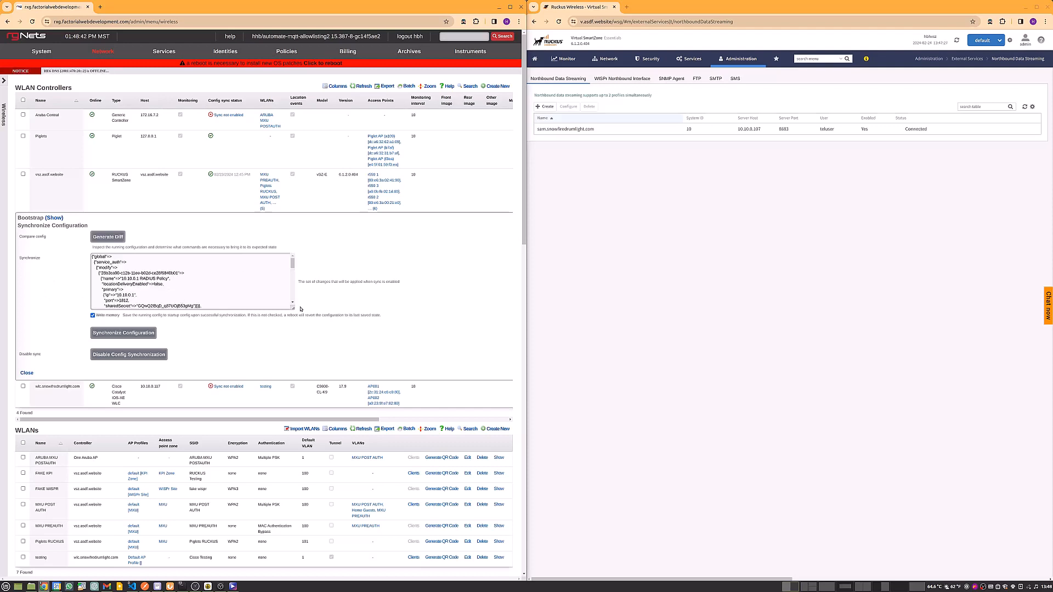
left_click_drag(290, 313, 280, 535)
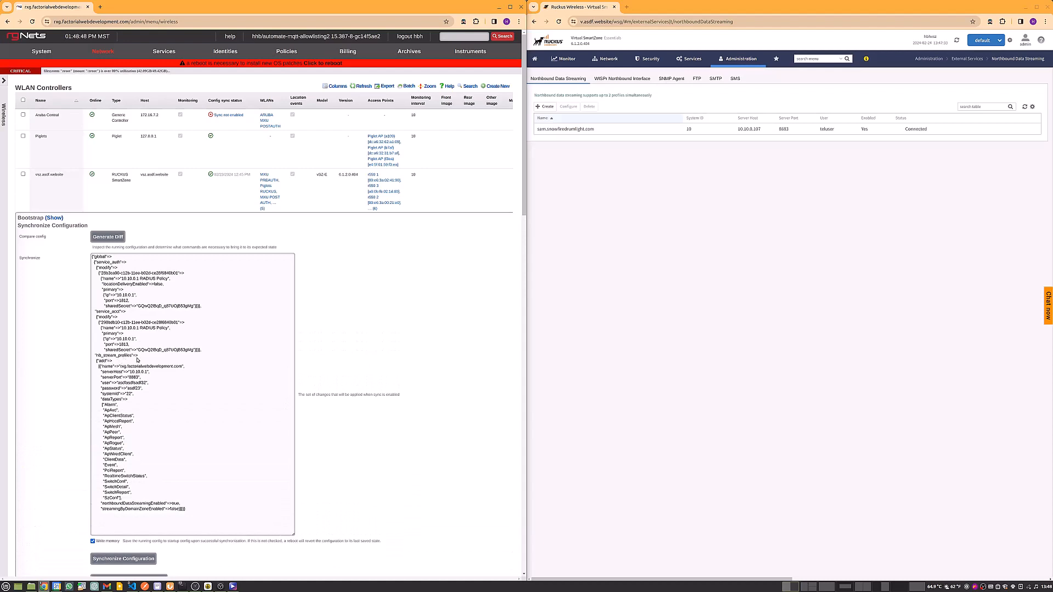
scroll(122, 414, "down", 3)
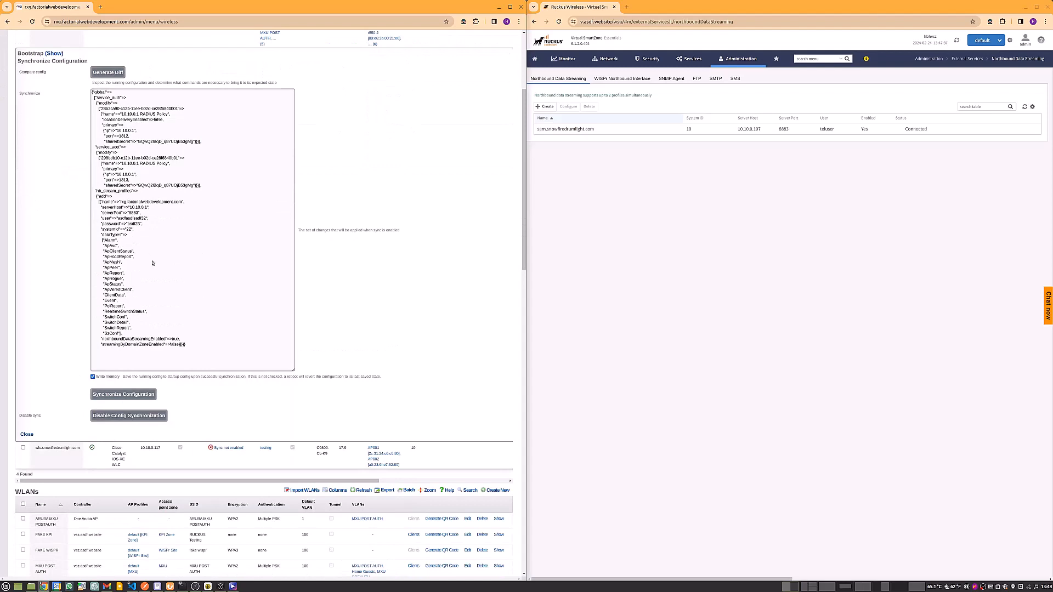
left_click(123, 394)
left_click(320, 85)
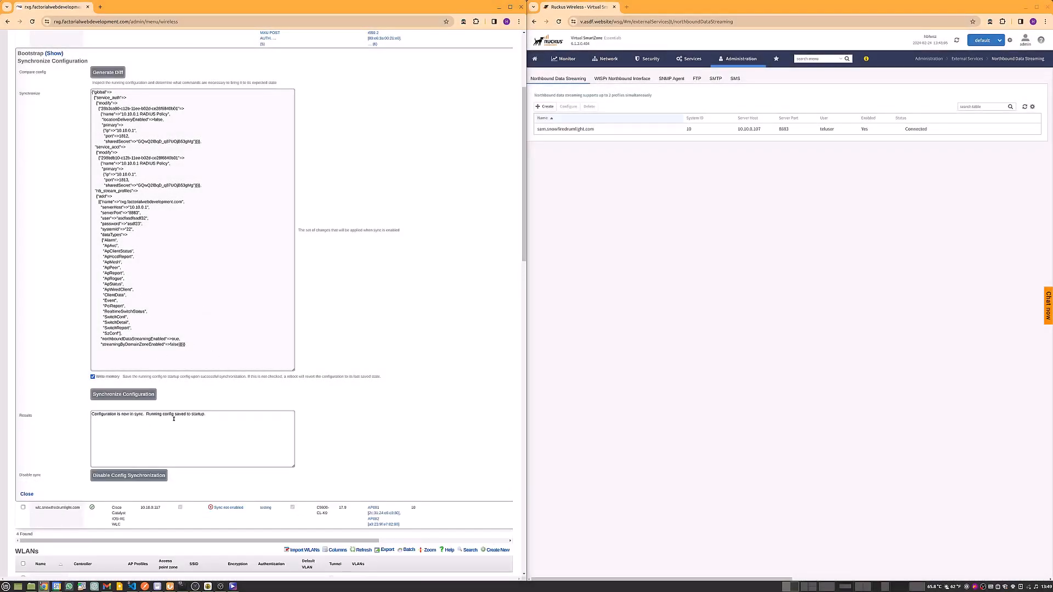
Step: Reload SmartZone's northbound data streaming page and open the rxg.factorialwebdevelopment.com profile to check its System ID
left_click(558, 22)
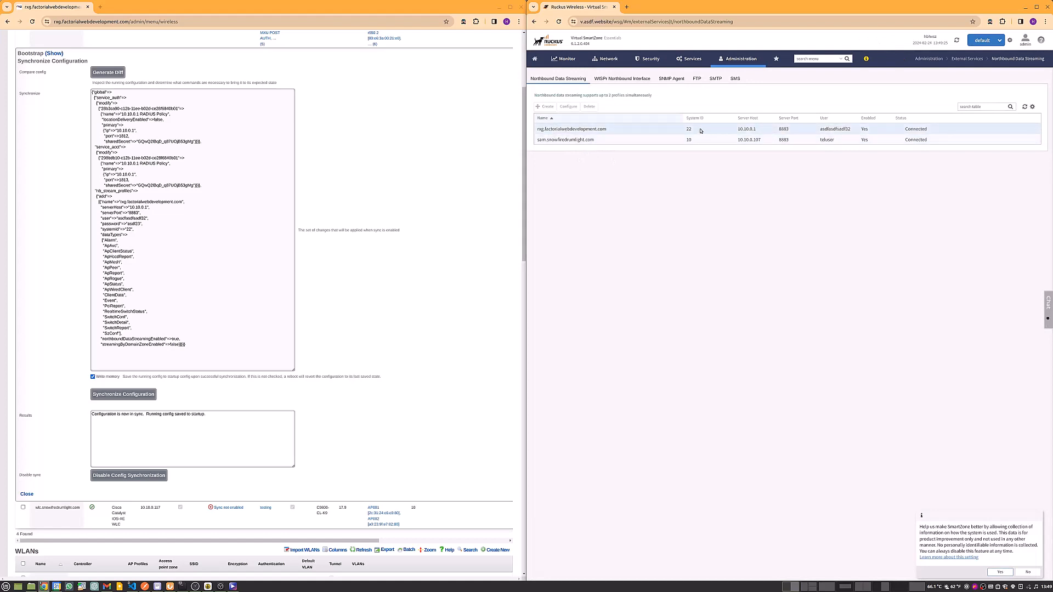
double_click(592, 129)
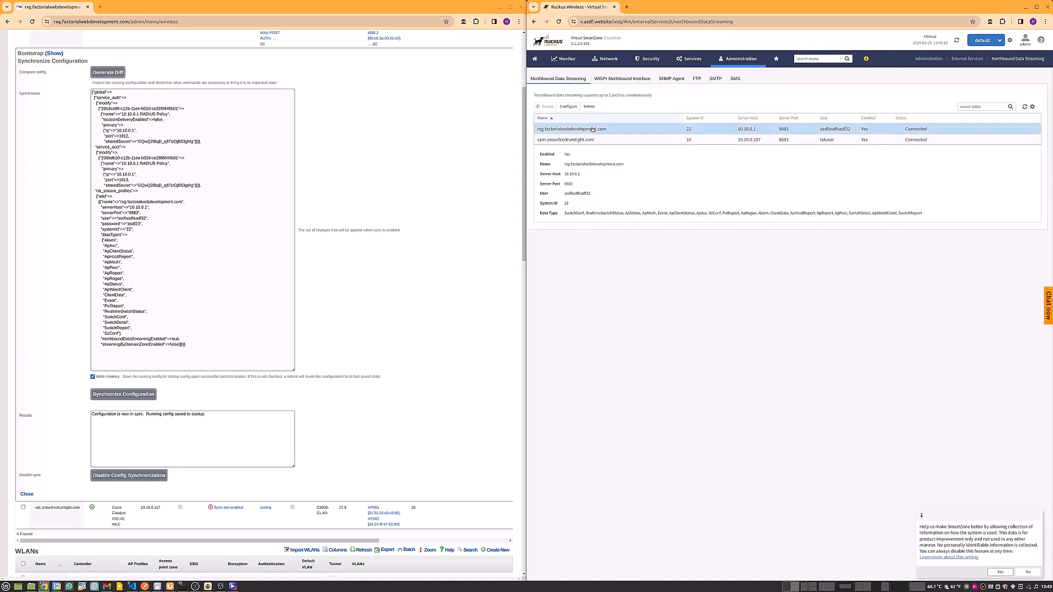
double_click(762, 278)
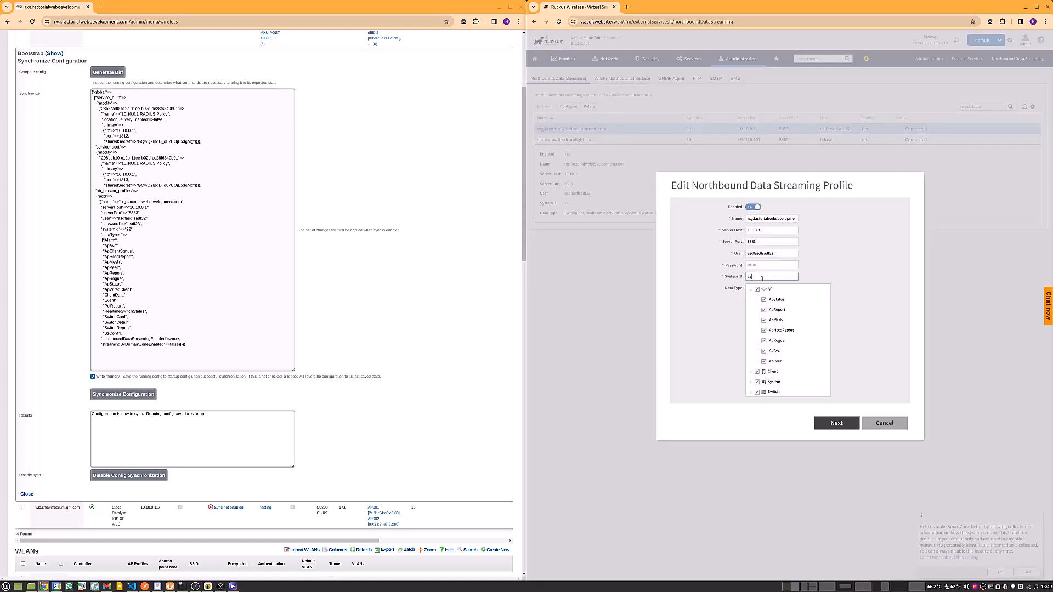
left_click(483, 351)
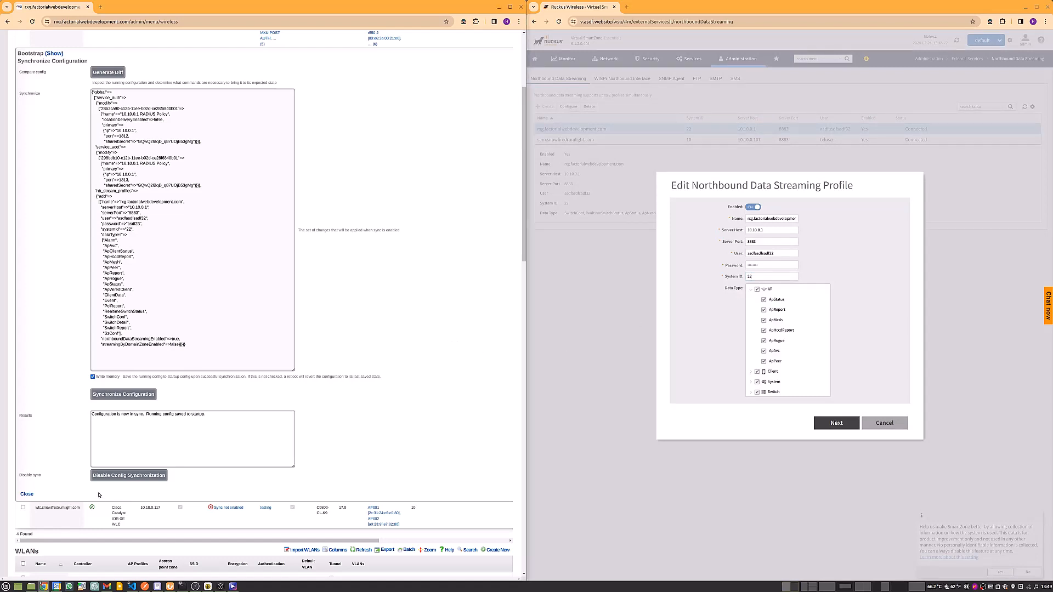
Step: Compare the ID in the vsz.asdf.website controller's details with the streaming profile's System ID, and close both without changes
left_click(31, 494)
scroll(152, 308, "up", 1)
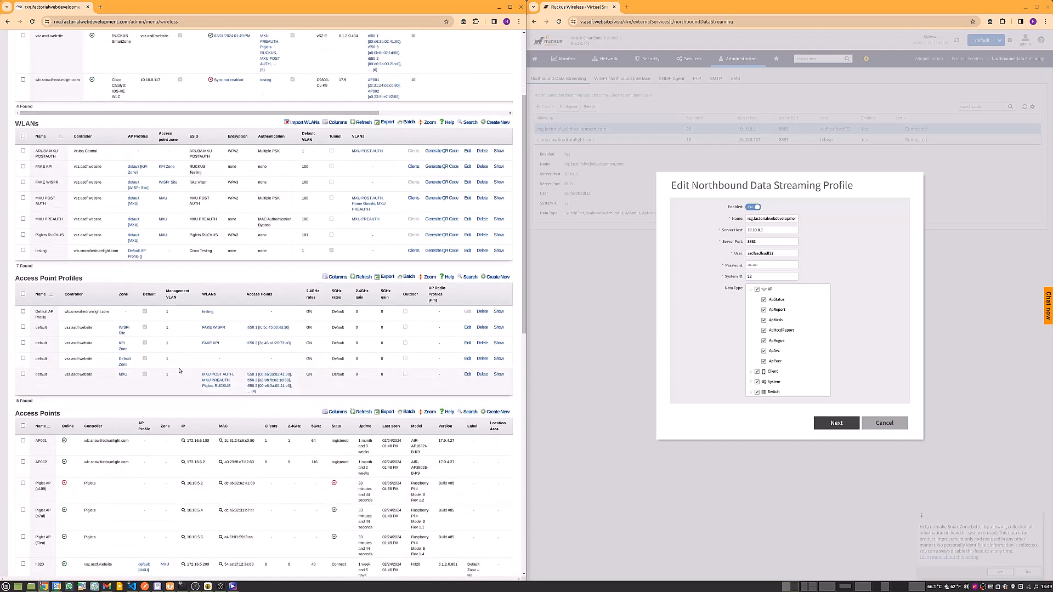
scroll(152, 308, "up", 3)
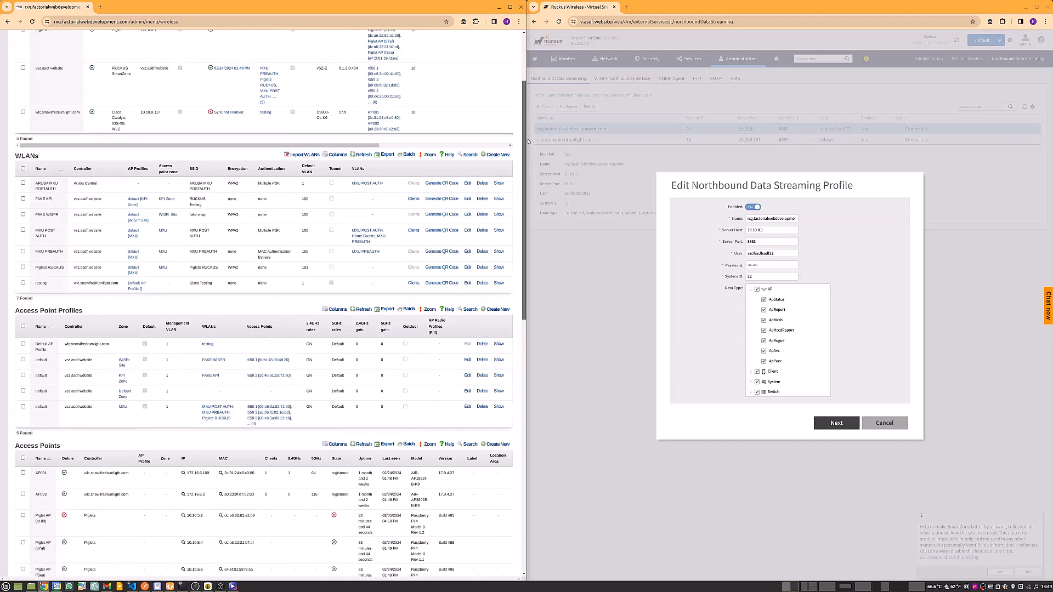
scroll(429, 202, "right", 5)
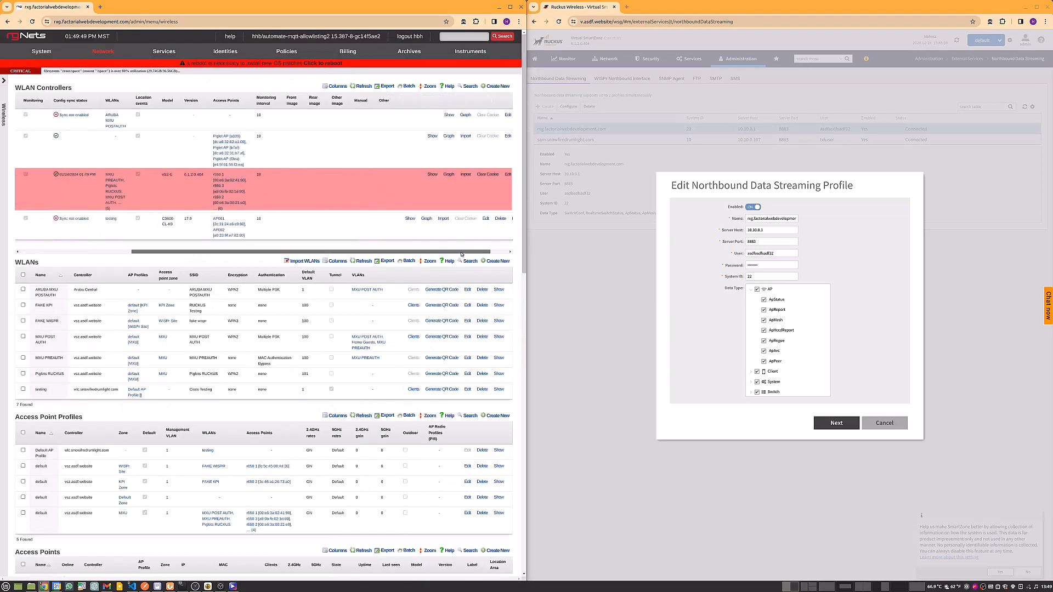
left_click(408, 174)
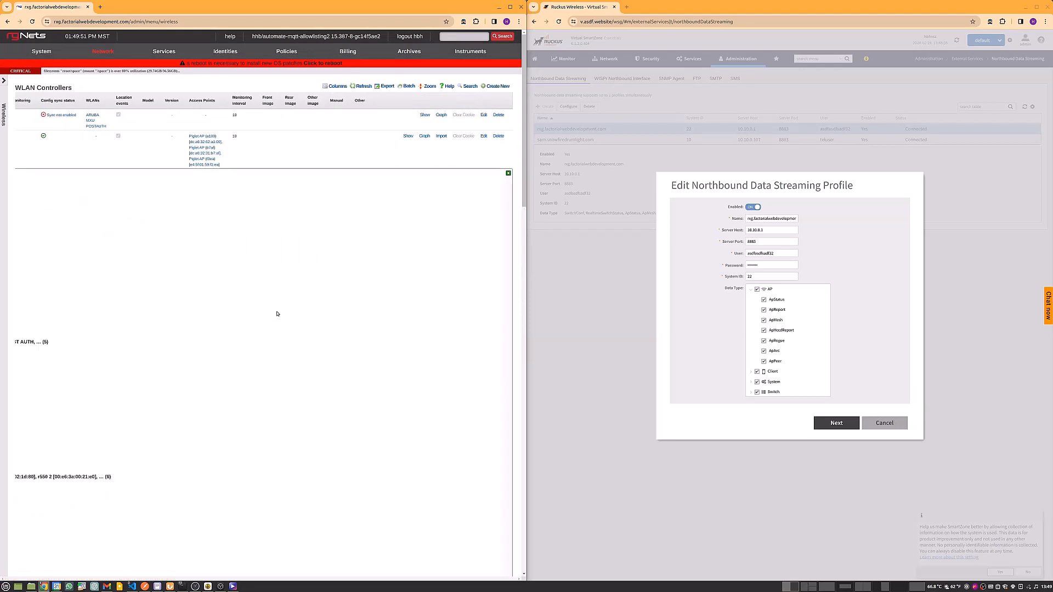
scroll(257, 332, "down", 3)
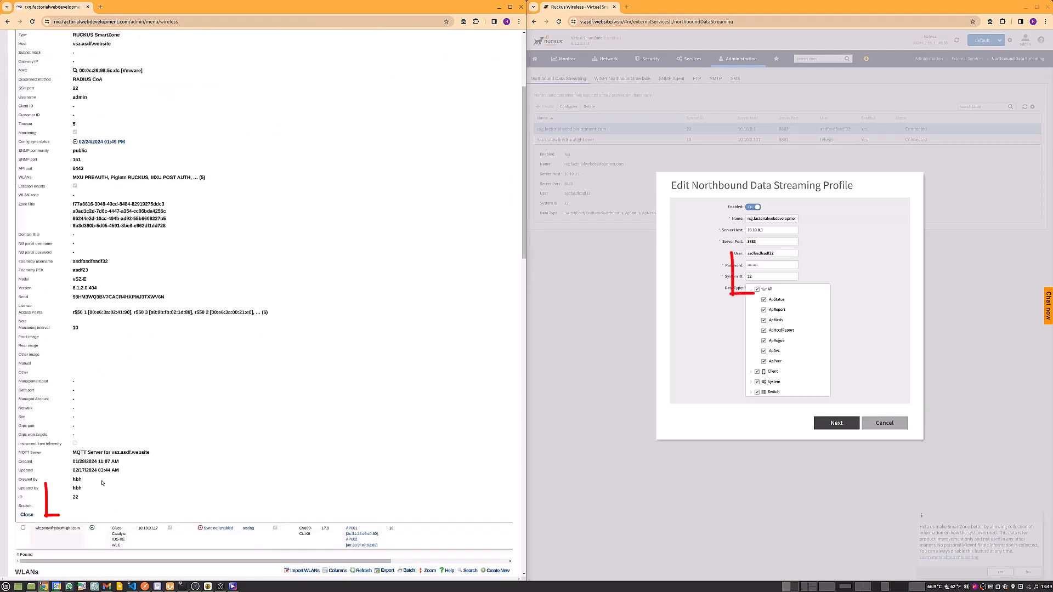
double_click(758, 276)
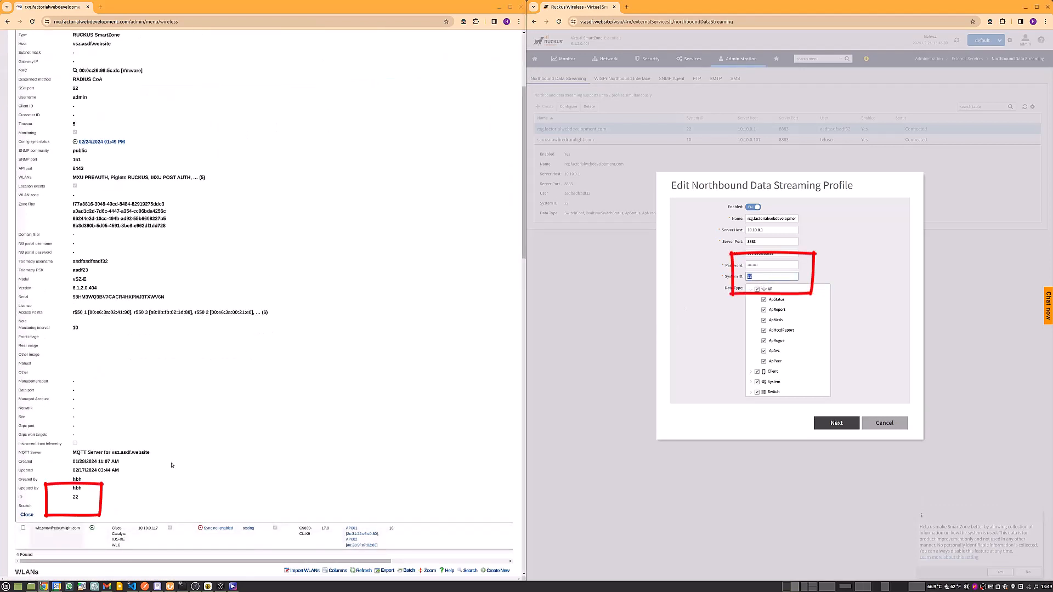
left_click_drag(80, 498, 37, 489)
left_click(78, 496)
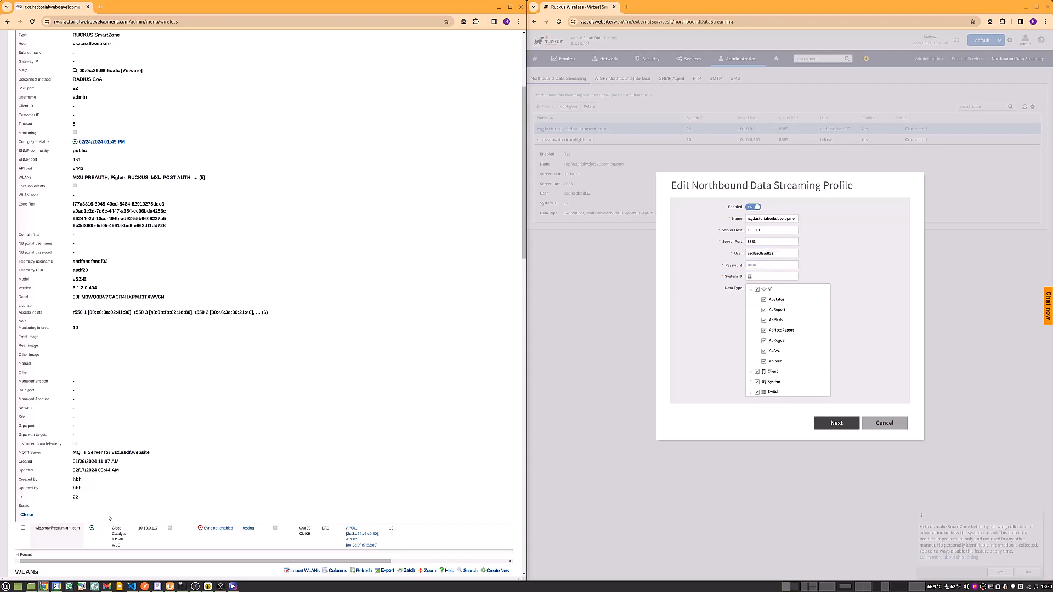
left_click(27, 515)
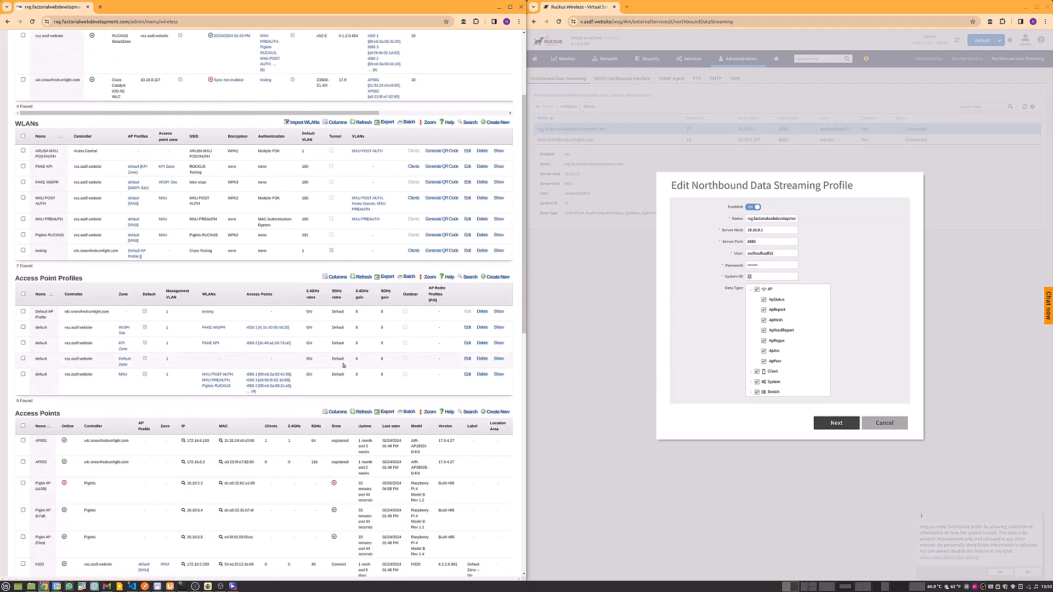
scroll(344, 365, "up", 2)
left_click(884, 423)
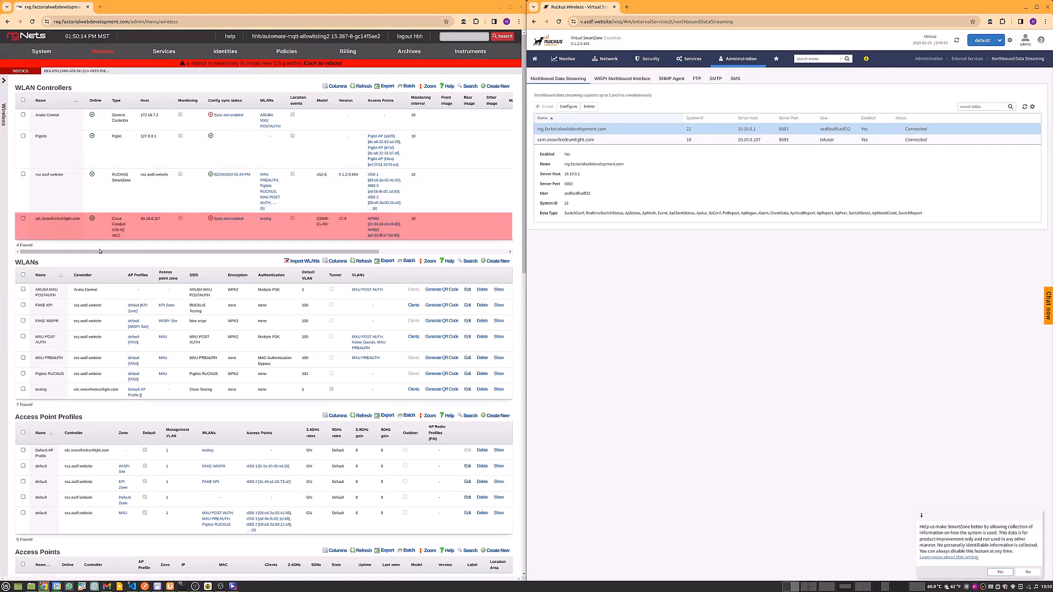
Step: Examine the gRPC port and host of the wlc.snowfiredrumlight.com controller in its edit form, and leave without saving
left_click_drag(99, 251, 435, 238)
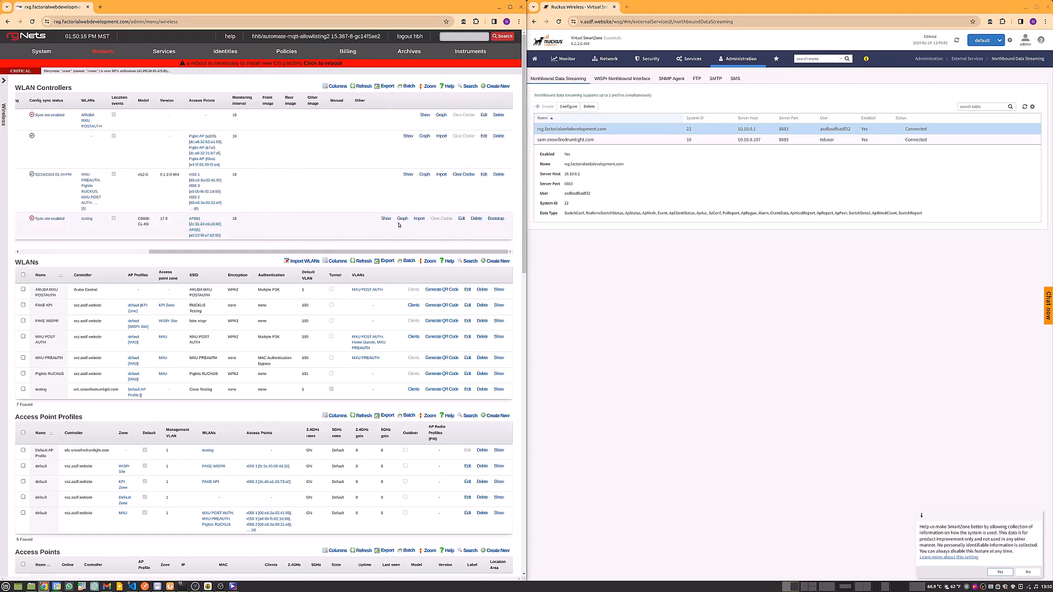
left_click(462, 218)
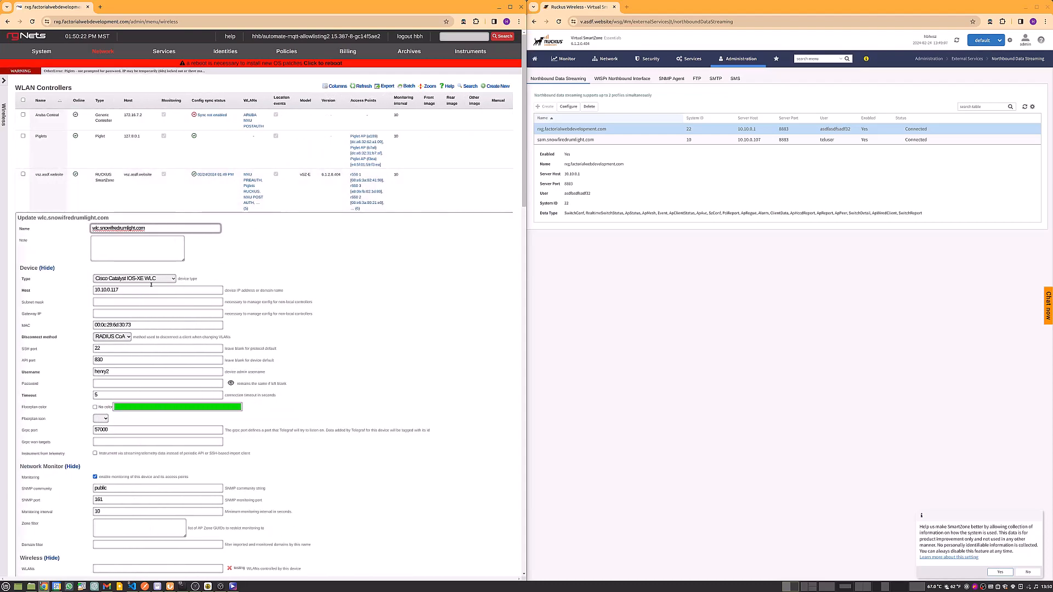
left_click_drag(525, 180, 521, 230)
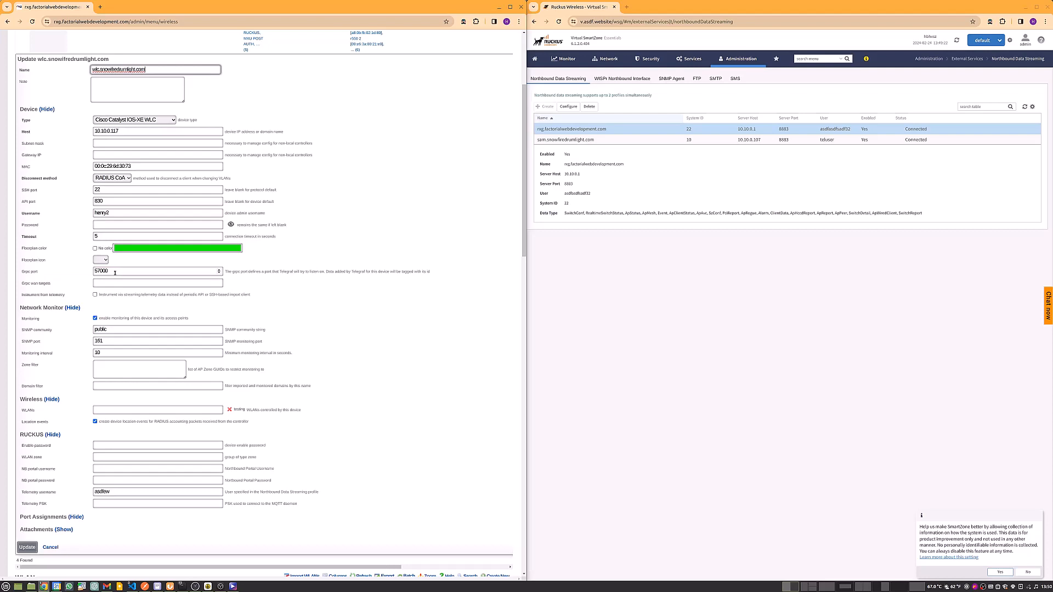
left_click(115, 272)
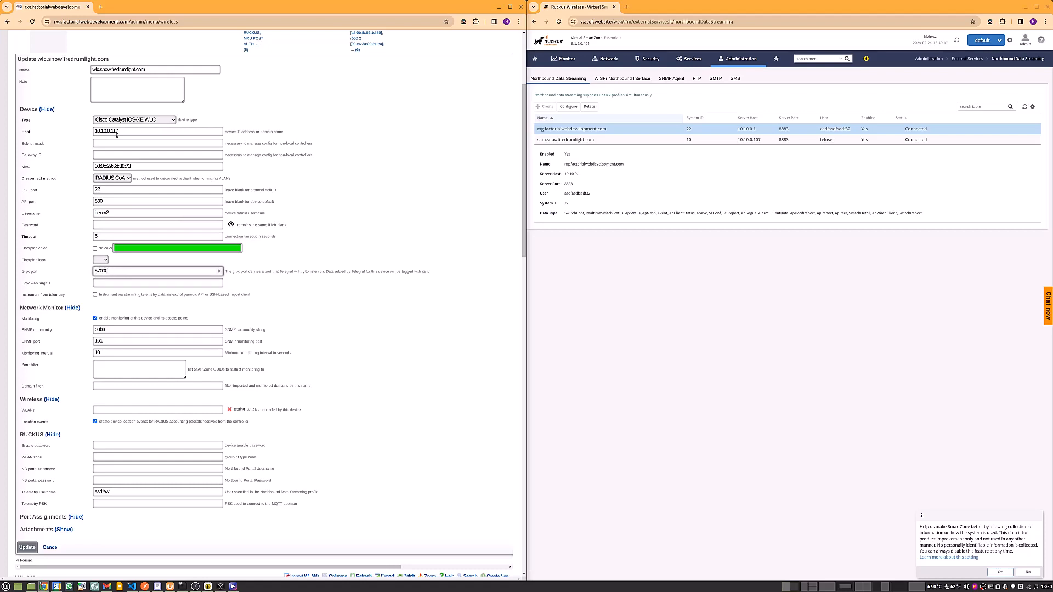
left_click(51, 547)
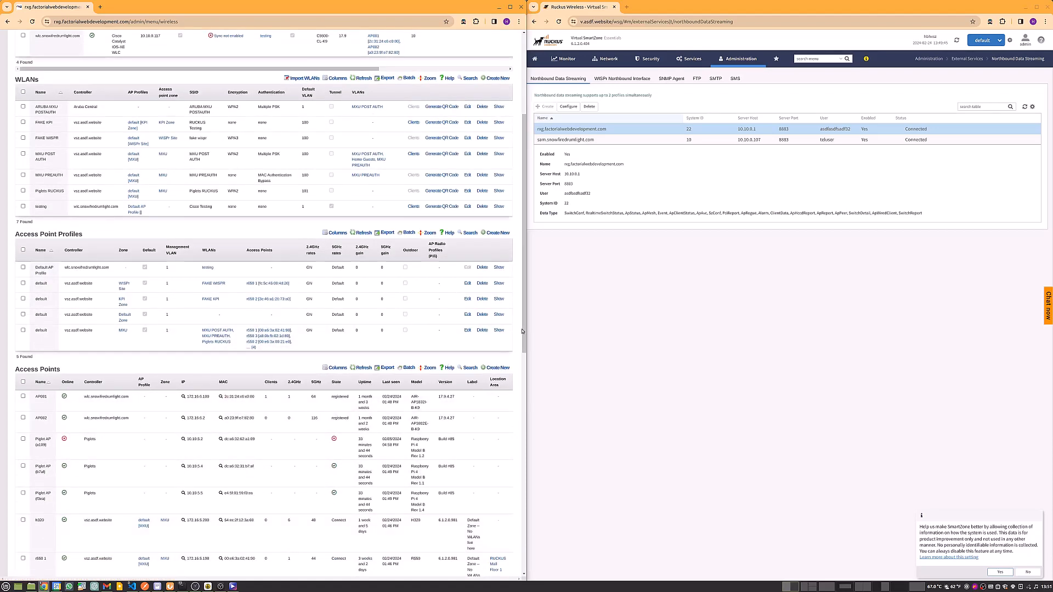
scroll(408, 209, "up", 5)
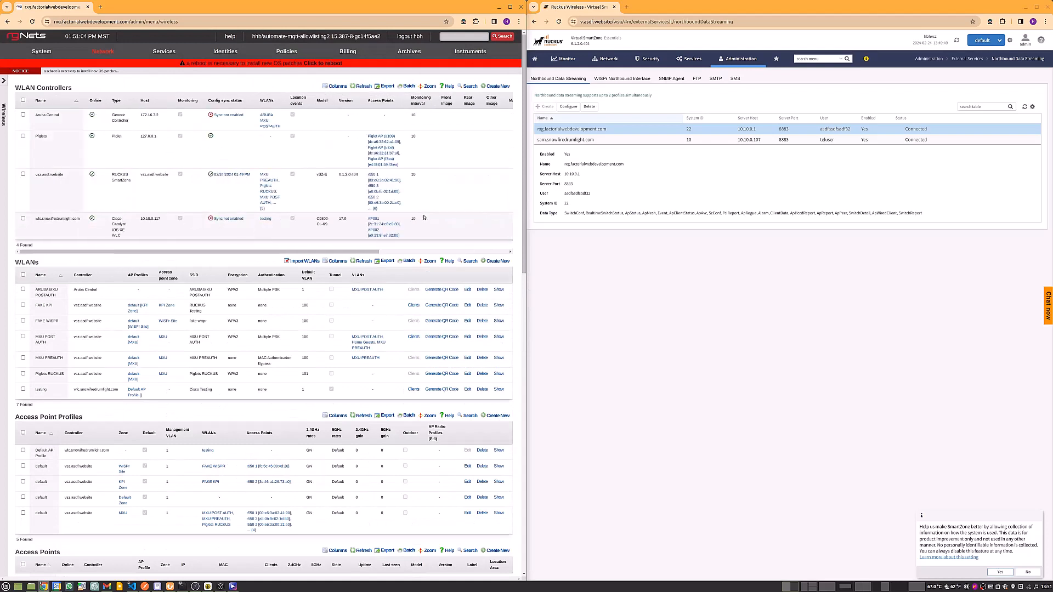
Step: Show the bootstrap commands for the wlc.snowfiredrumlight.com controller
scroll(466, 221, "right", 5)
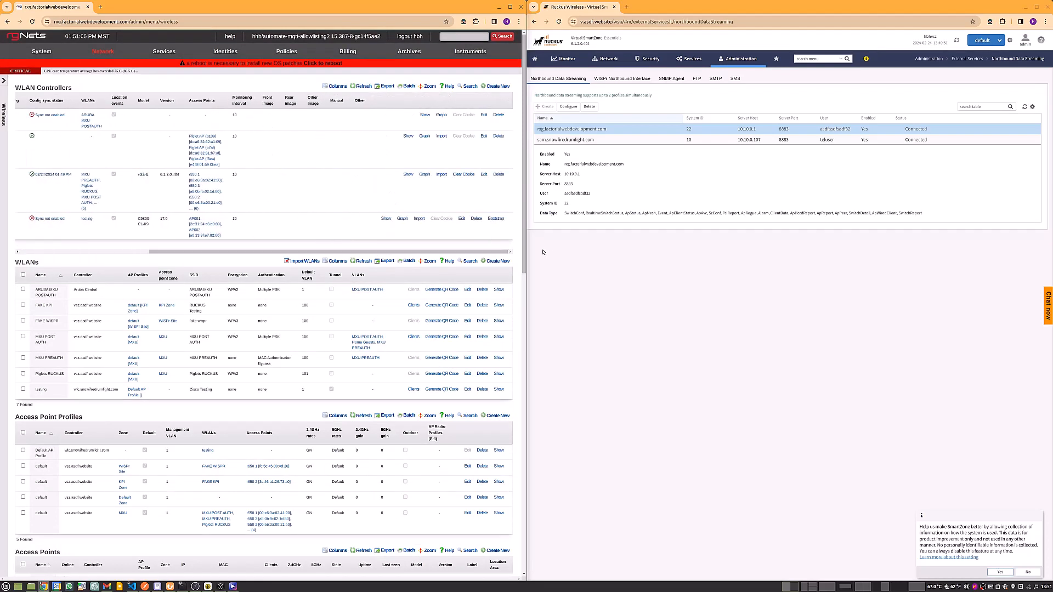
left_click(496, 218)
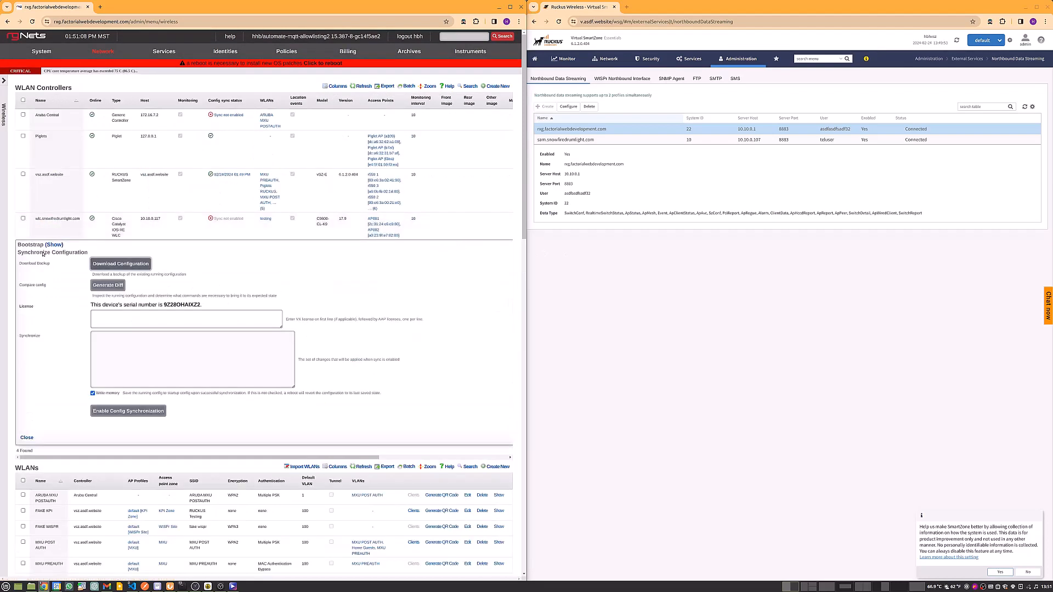
left_click(54, 245)
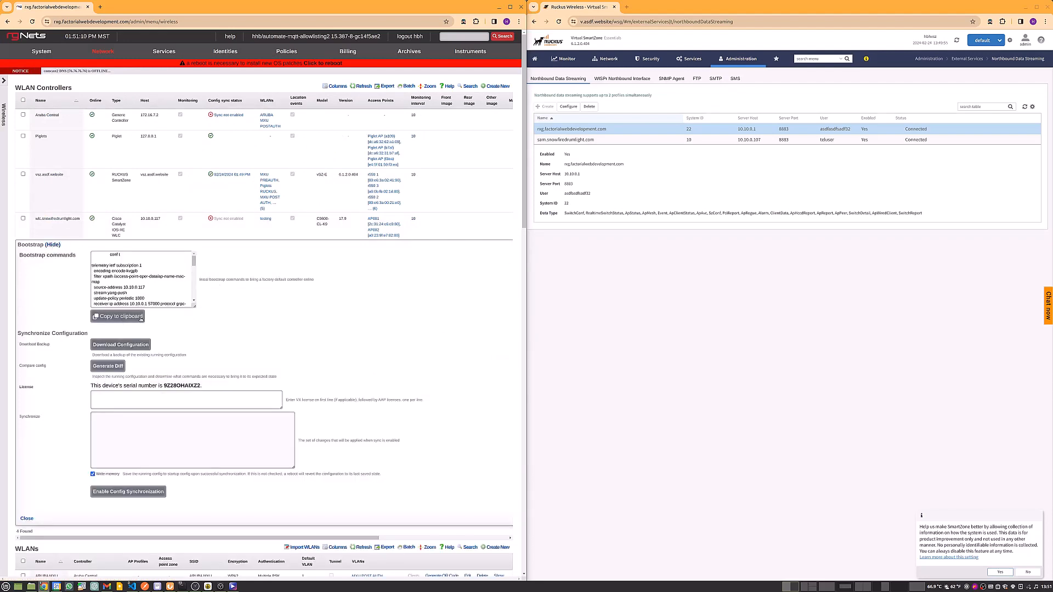
Step: Copy the controller's bootstrap commands to the clipboard and switch to the Tilix SSH session on the Cisco controller
left_click(141, 317)
key("alt+Tab")
key("alt+Tab")
key("alt+Tab")
key("alt+Tab")
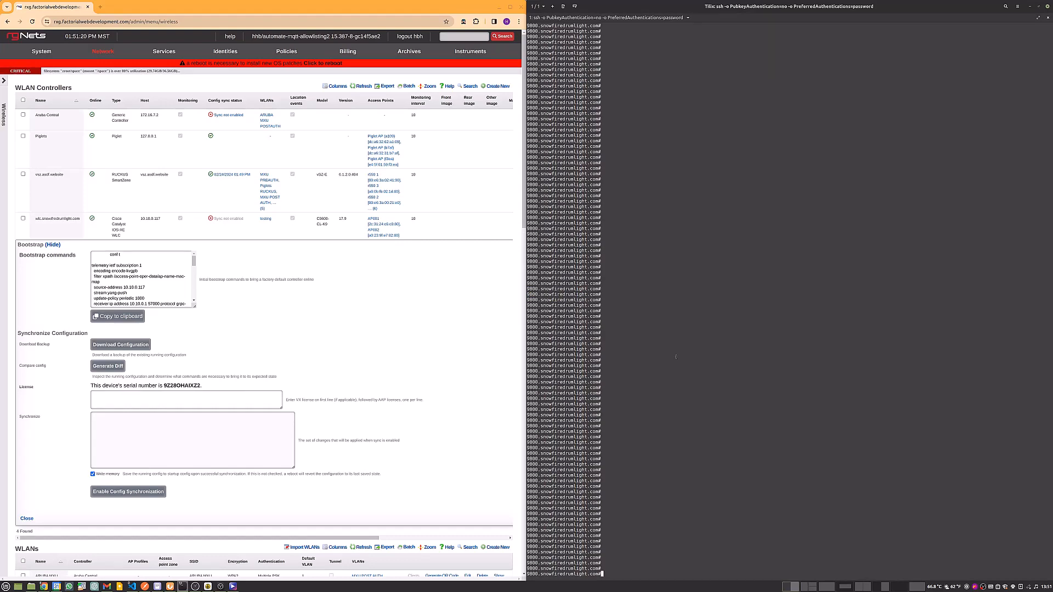
Step: Run "show tel ietf subscription all detail" on the controller and page through its complete output
type("show tel ietf subscription all detail")
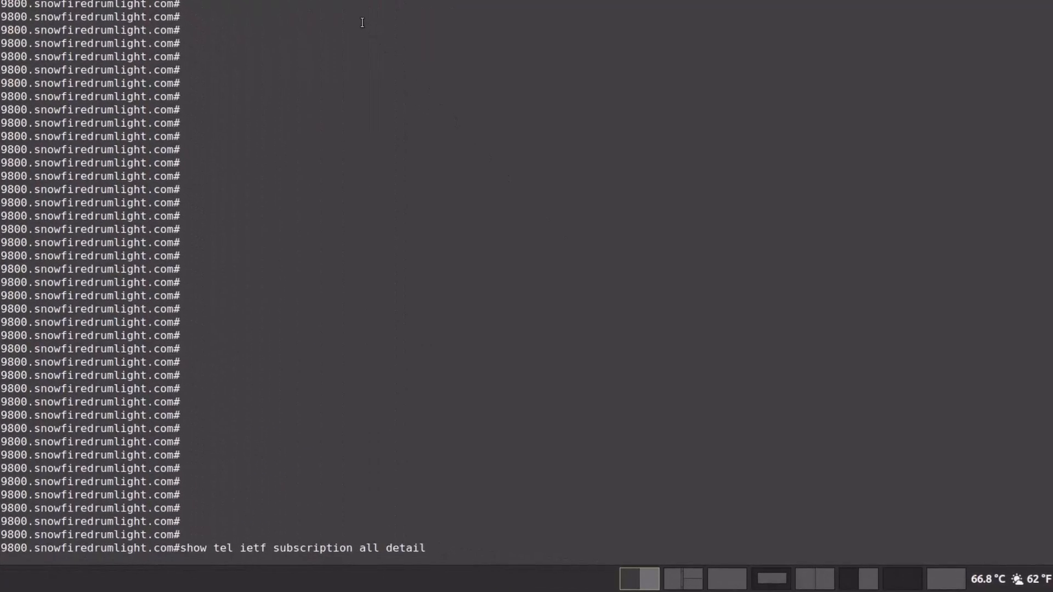
key("Return")
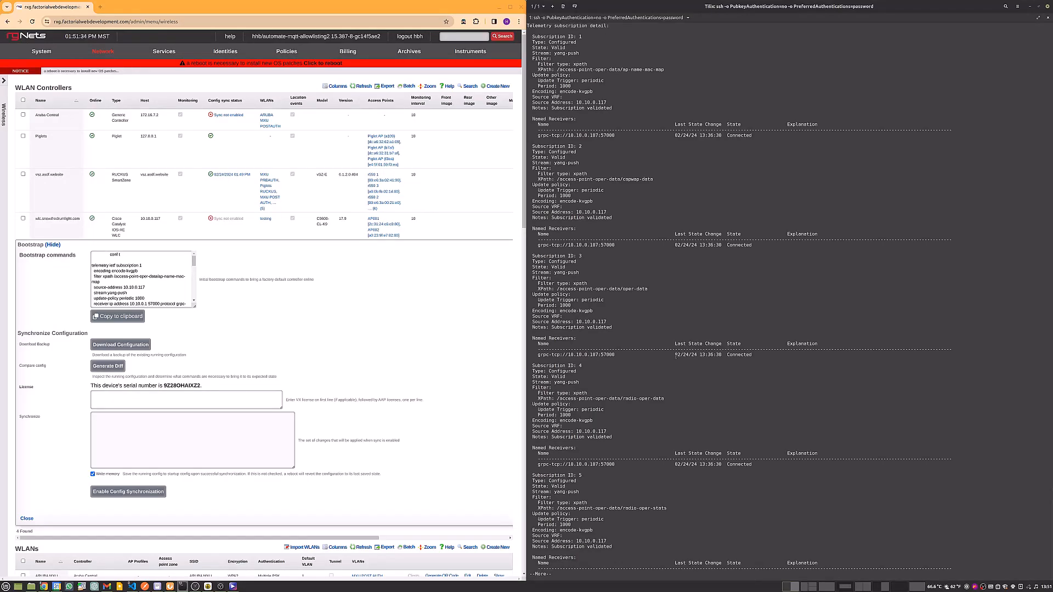
key("Down")
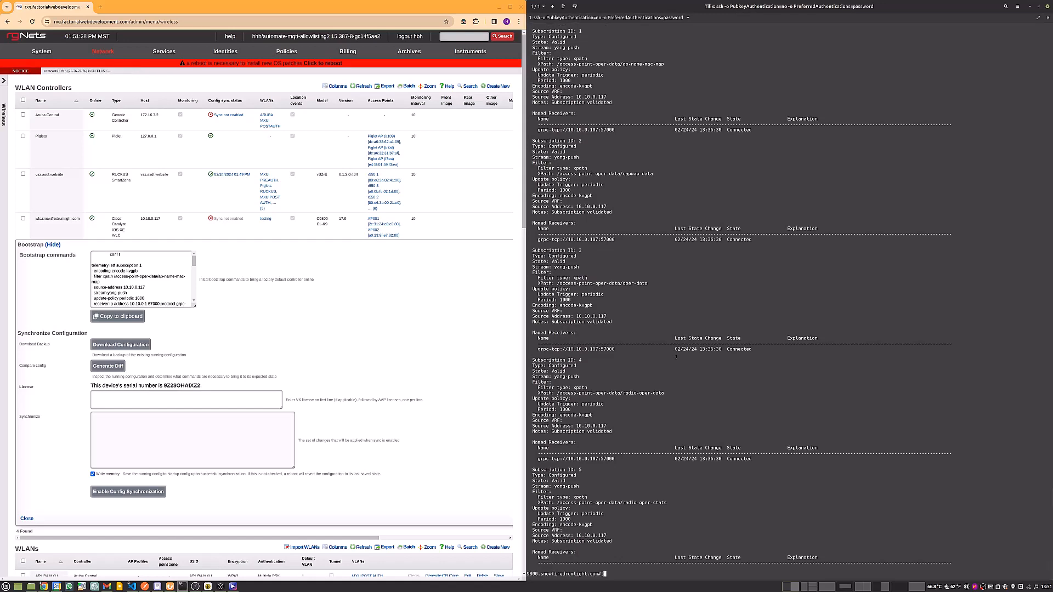
key("Return")
key("Up")
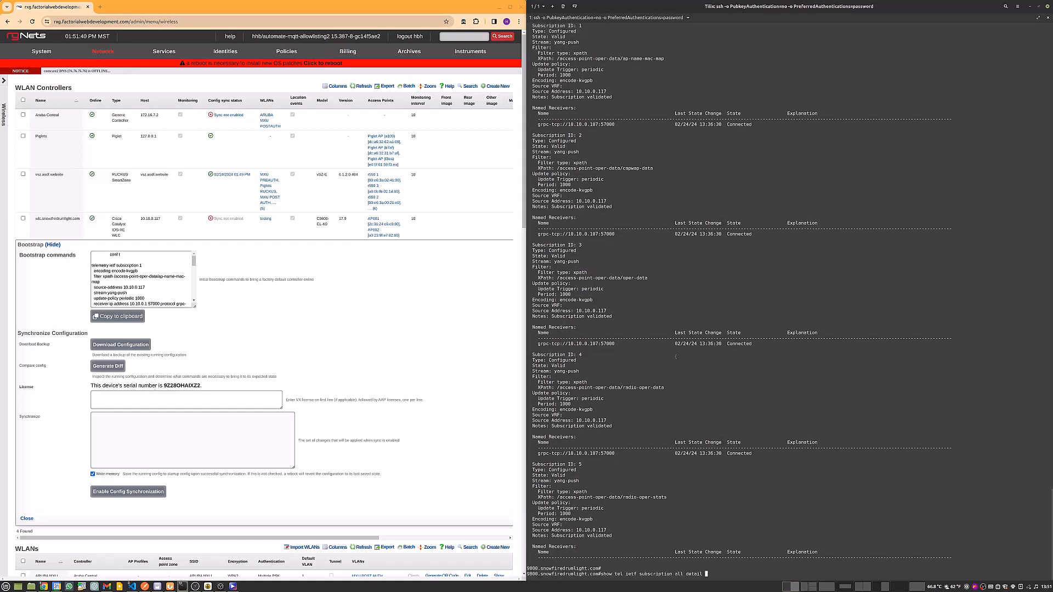
key("Return")
key("space")
key("space")
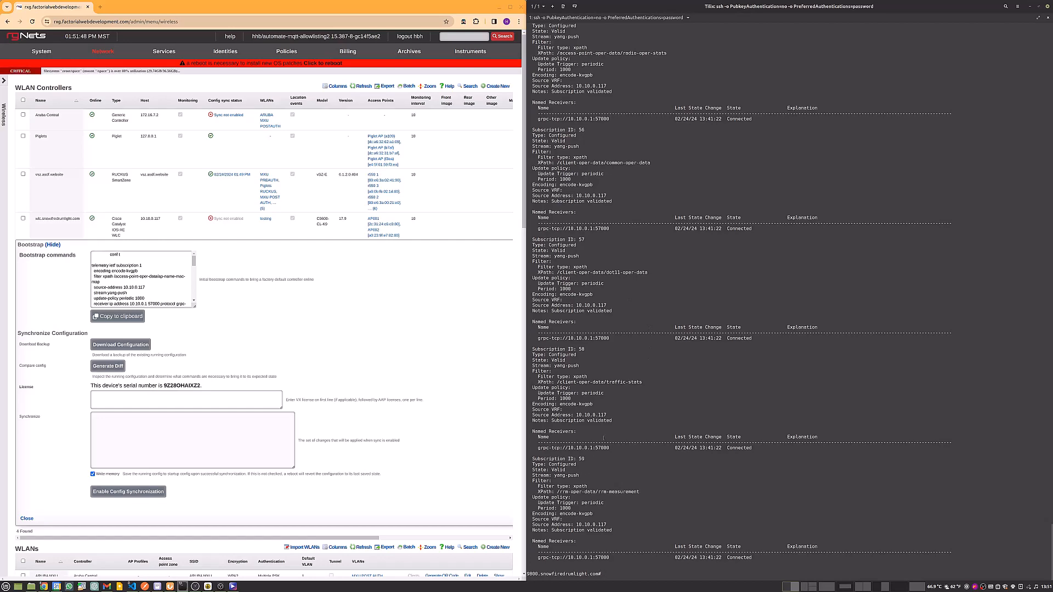
Step: Compare the receiver addresses and connection states of the single-digit telemetry subscriptions with those numbered from 51 in the output
scroll(625, 410, "up", 20)
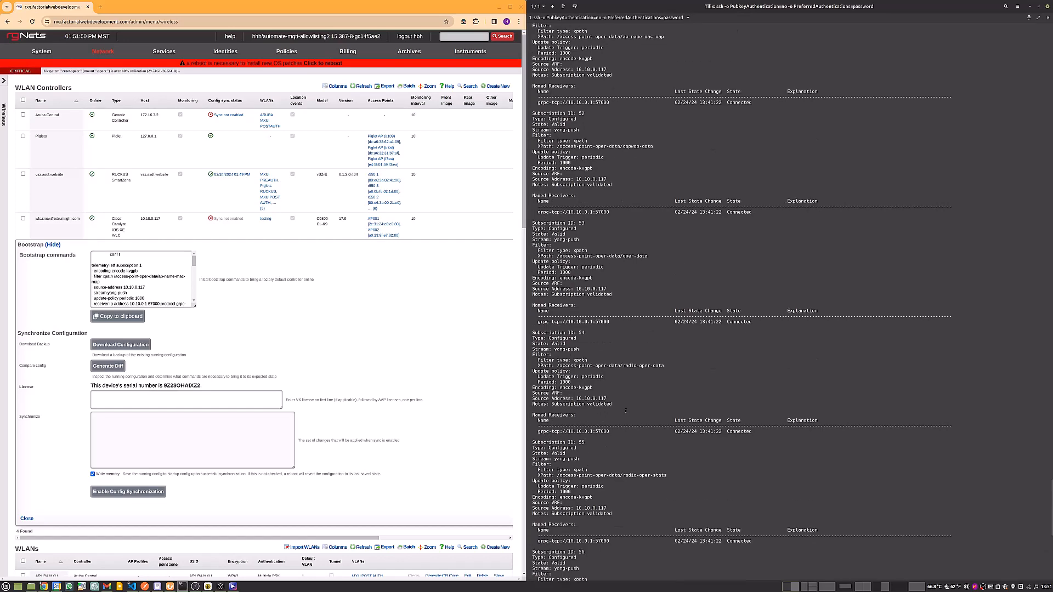
scroll(625, 416, "up", 5)
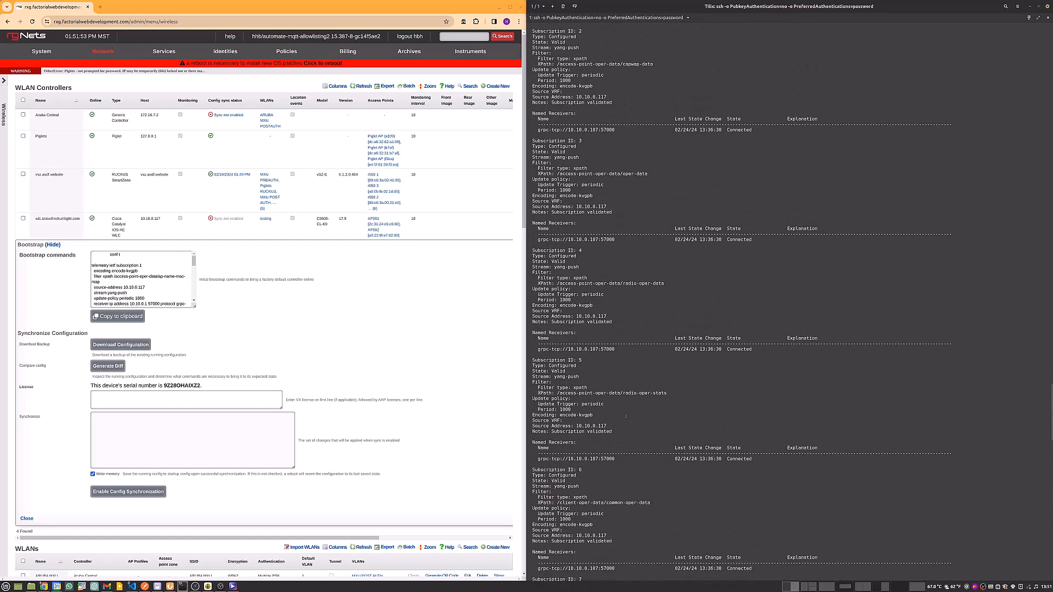
scroll(610, 177, "down", 20)
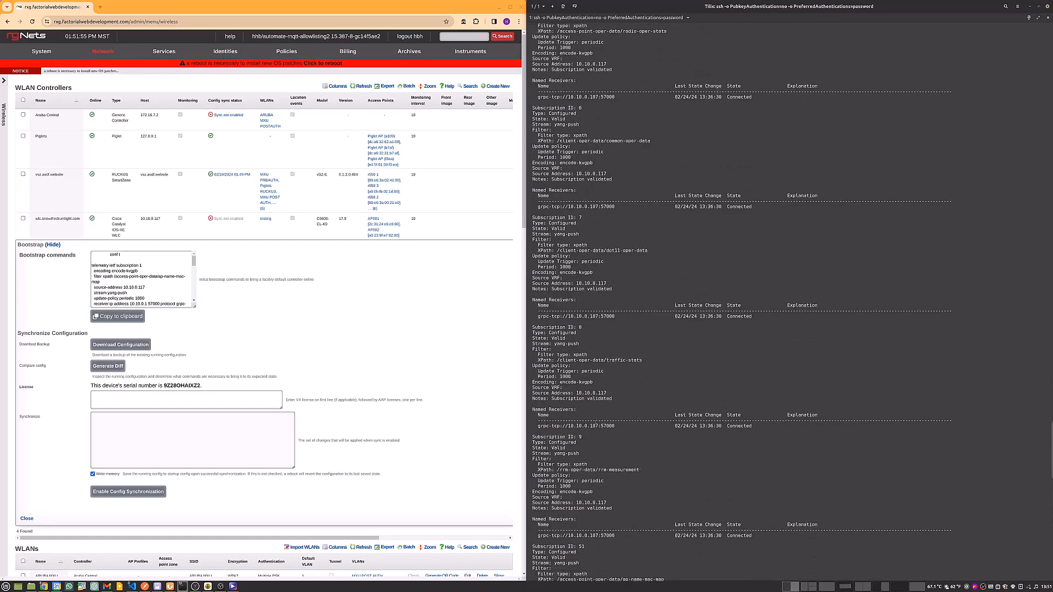
scroll(587, 454, "down", 4)
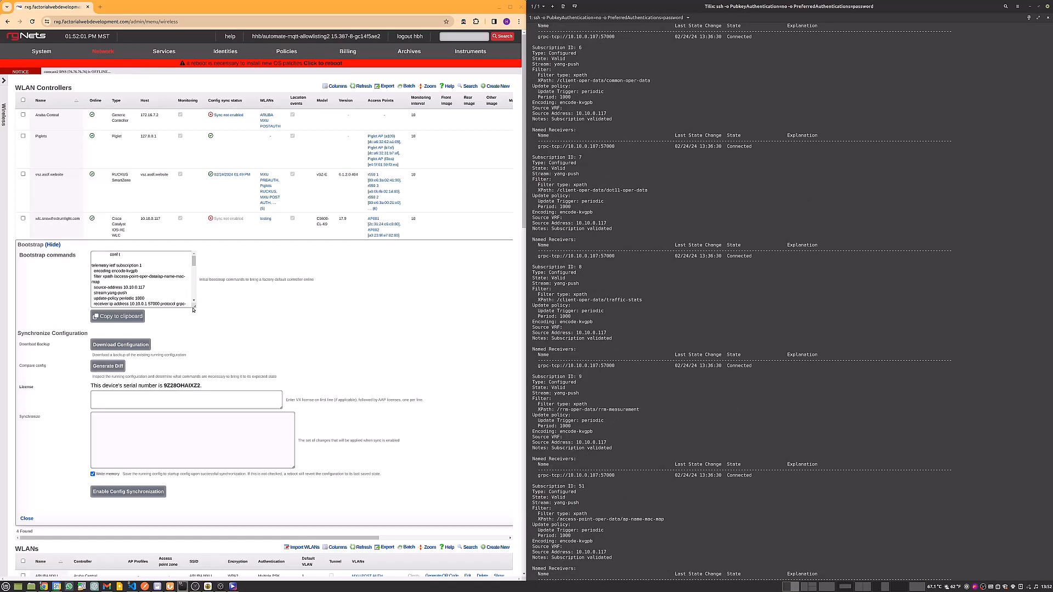
Step: Enlarge the bootstrap commands box in the rXg browser window and read its telemetry subscriptions through to the final exit
left_click_drag(191, 310, 190, 515)
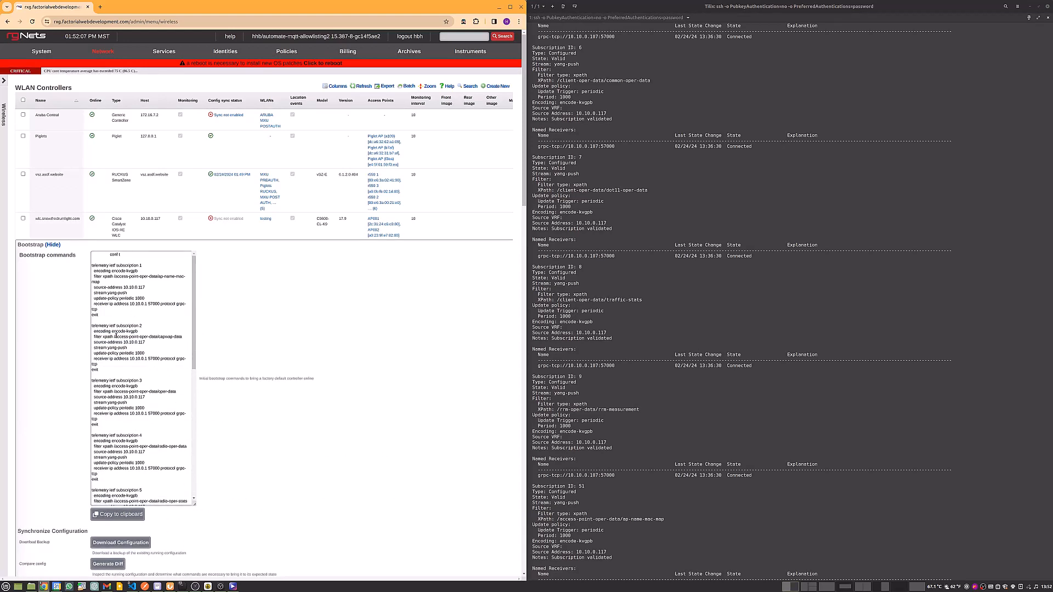
left_click_drag(194, 340, 163, 418)
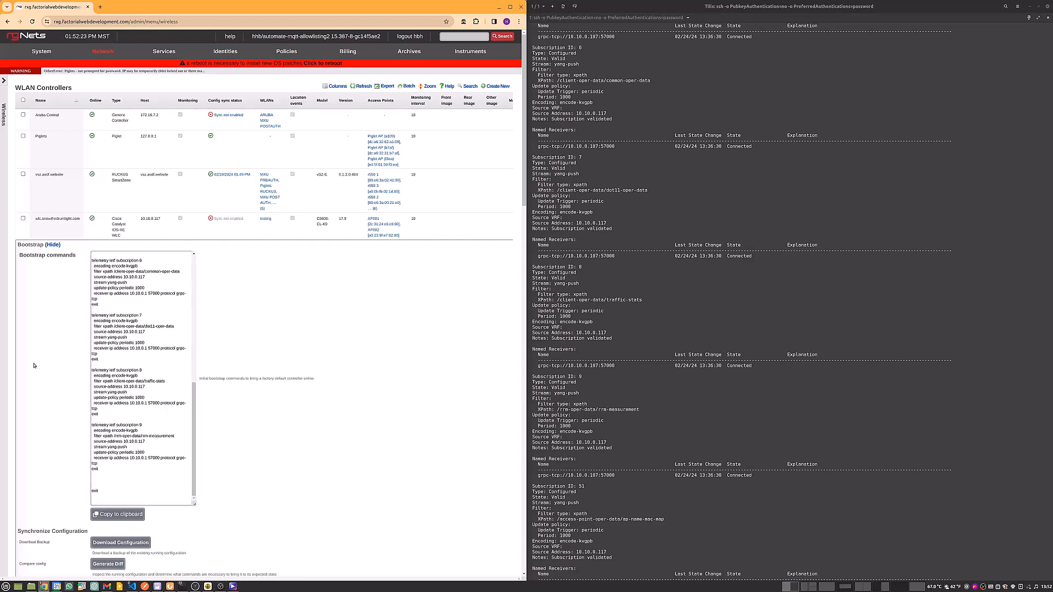
scroll(33, 365, "down", 4)
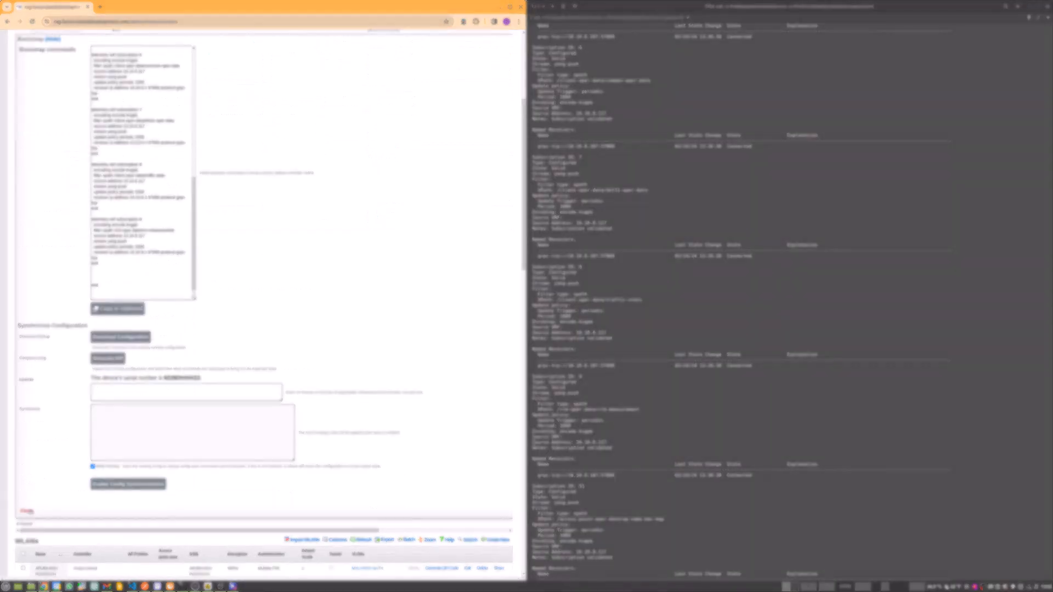